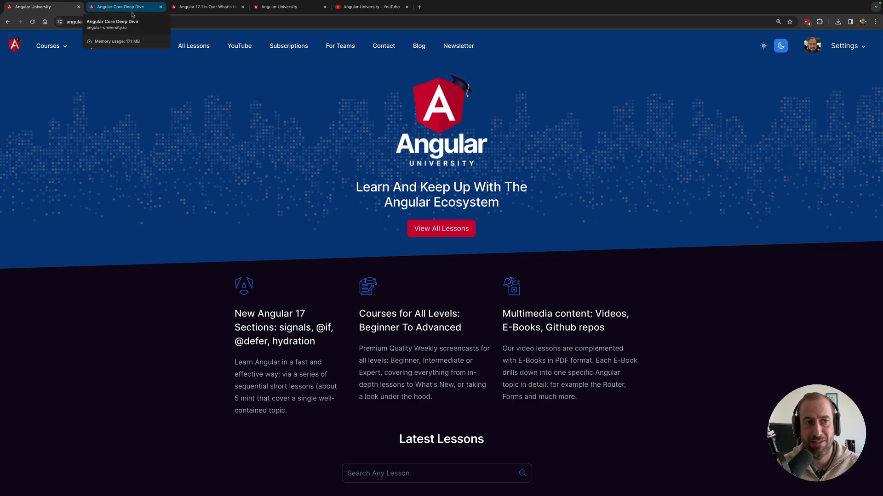
Switch to the Angular Core Deep Dive course page to review its lesson list
{"action": "left_click", "coordinate": [128, 10]}
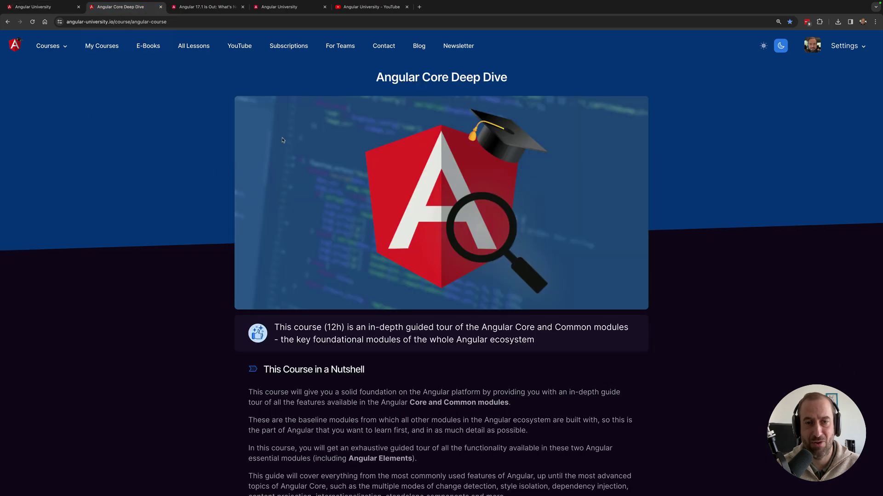
{"action": "scroll", "coordinate": [259, 250], "scroll_direction": "down", "scroll_amount": 5}
{"action": "scroll", "coordinate": [260, 250], "scroll_direction": "down", "scroll_amount": 10}
{"action": "scroll", "coordinate": [259, 250], "scroll_direction": "down", "scroll_amount": 10}
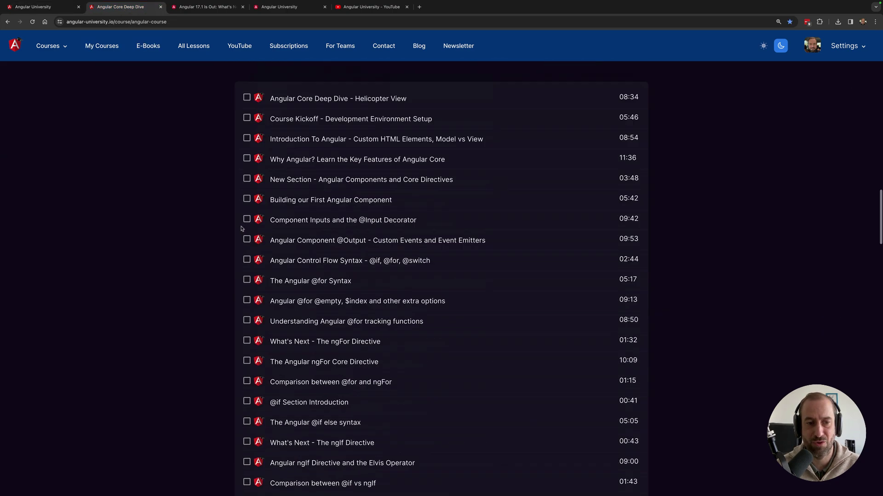
{"action": "scroll", "coordinate": [248, 235], "scroll_direction": "down", "scroll_amount": 8}
{"action": "scroll", "coordinate": [242, 229], "scroll_direction": "down", "scroll_amount": 10}
{"action": "scroll", "coordinate": [242, 229], "scroll_direction": "down", "scroll_amount": 10}
{"action": "scroll", "coordinate": [241, 228], "scroll_direction": "down", "scroll_amount": 10}
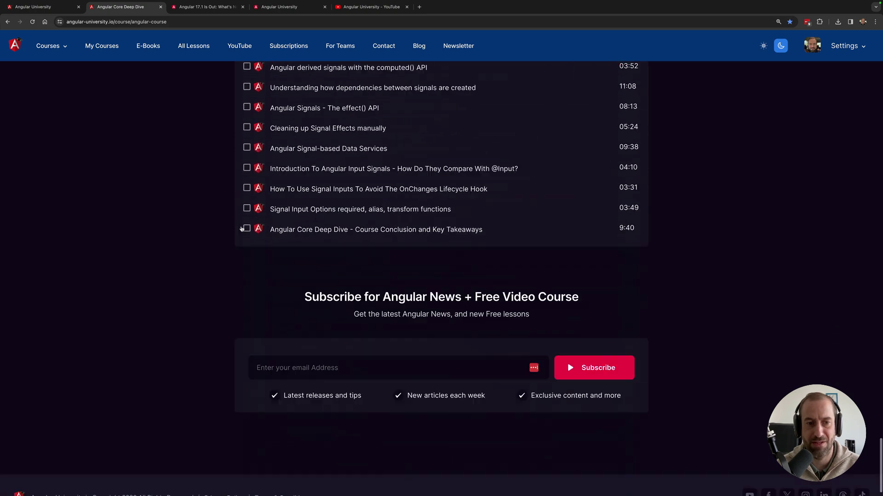
{"action": "scroll", "coordinate": [241, 229], "scroll_direction": "down", "scroll_amount": 4}
{"action": "scroll", "coordinate": [241, 229], "scroll_direction": "up", "scroll_amount": 1}
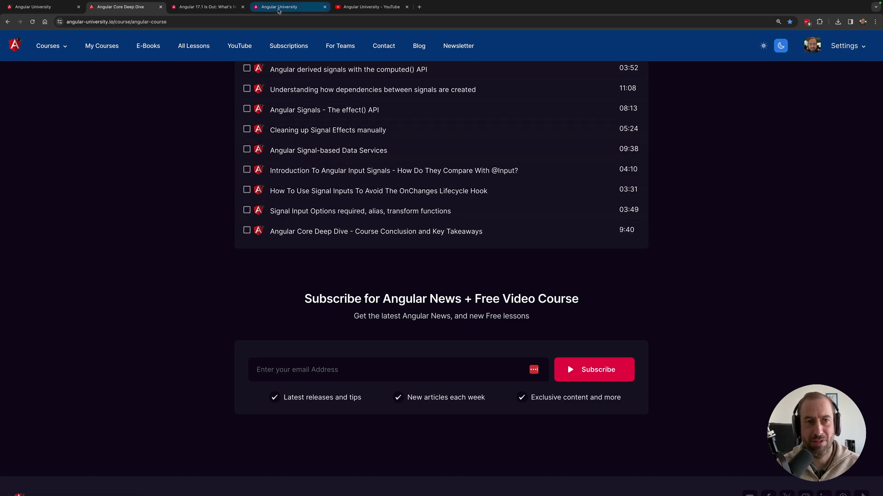
Check the blog's latest posts and the 'Angular 17.1 Is Out' article, then the YouTube channel
{"action": "left_click", "coordinate": [279, 8]}
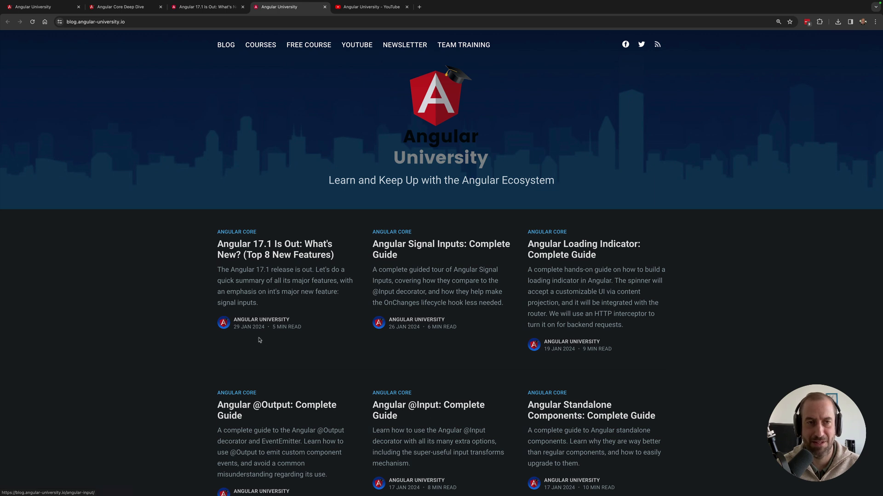
{"action": "left_click", "coordinate": [203, 7]}
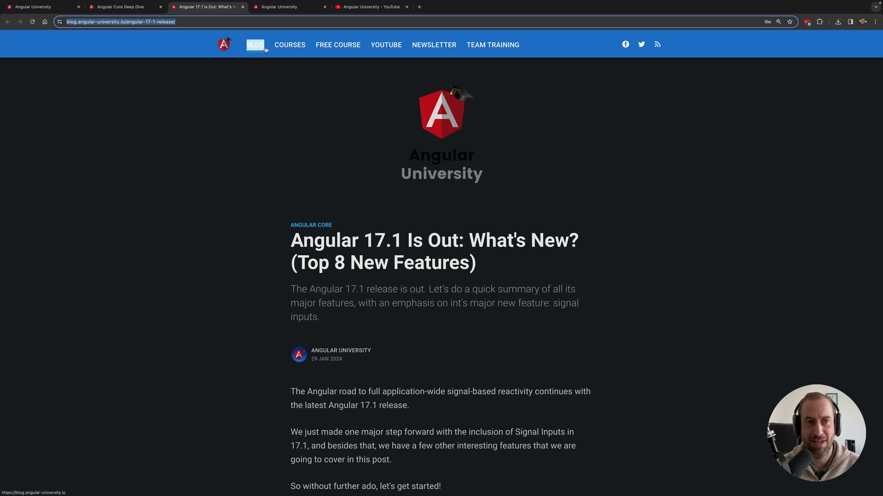
{"action": "left_click", "coordinate": [291, 7]}
Switch to the Angular University YouTube channel's Videos tab to preview recent uploads
{"action": "left_click", "coordinate": [371, 7]}
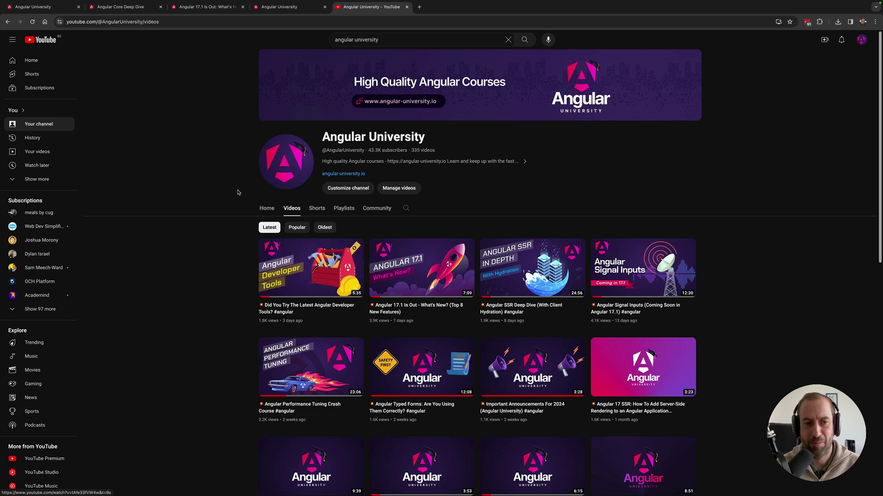
Show the Angular University channel's Shorts grid, including the Typescript Any Type short
{"action": "left_click", "coordinate": [317, 208]}
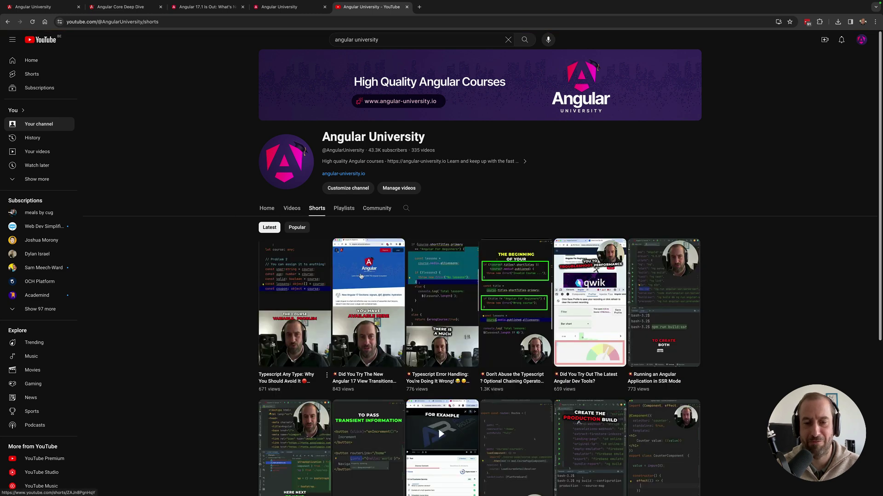
{"action": "scroll", "coordinate": [313, 363], "scroll_direction": "down", "scroll_amount": 2}
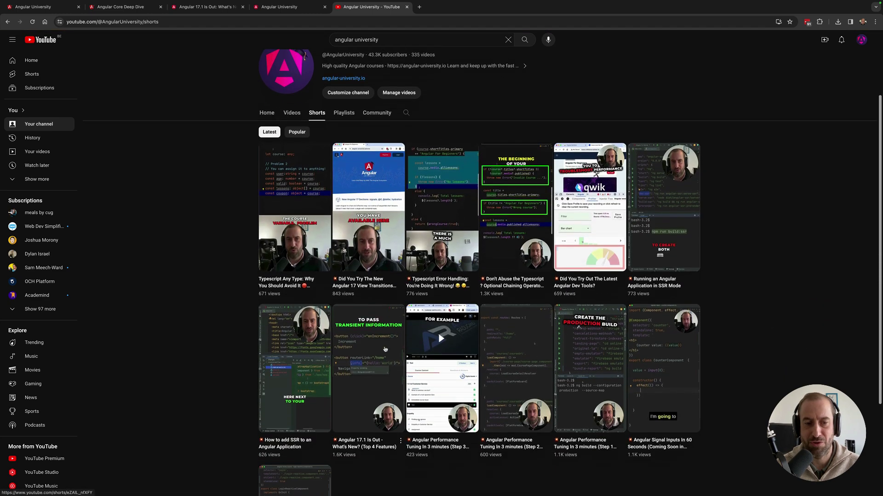
{"action": "scroll", "coordinate": [314, 364], "scroll_direction": "down", "scroll_amount": 2}
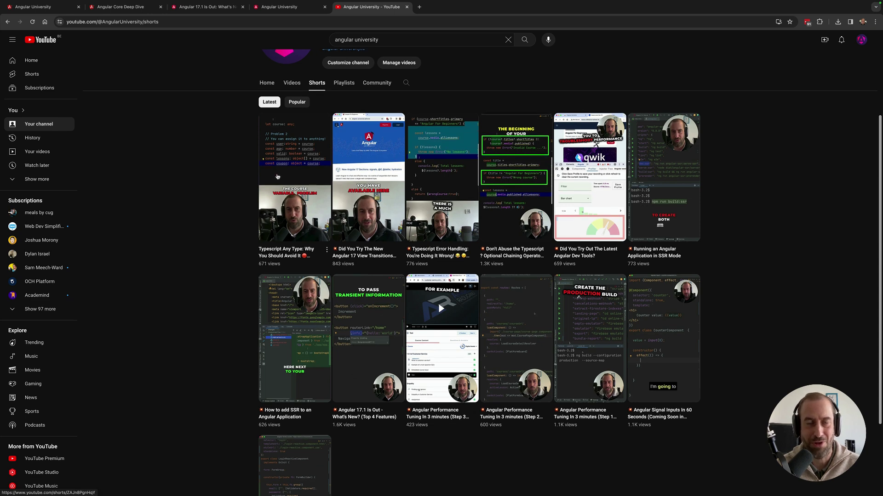
{"action": "scroll", "coordinate": [278, 178], "scroll_direction": "up", "scroll_amount": 5}
{"action": "scroll", "coordinate": [283, 193], "scroll_direction": "up", "scroll_amount": 3}
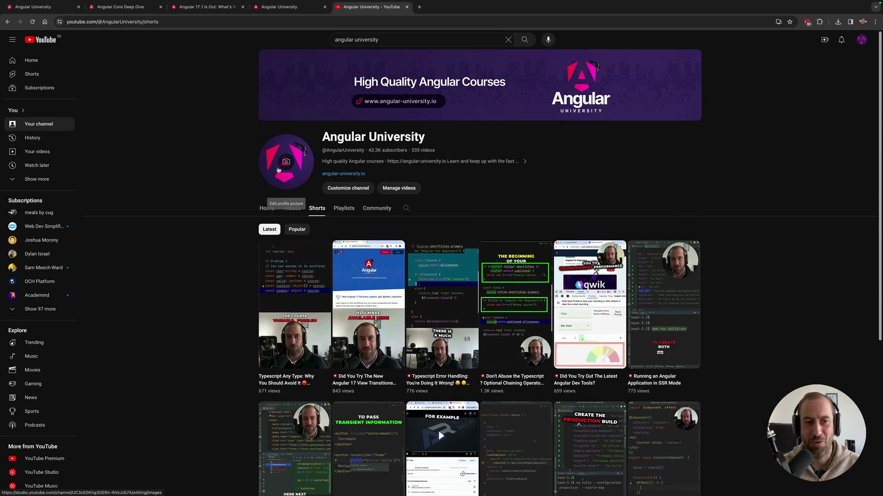
Glance at the angular-university.io homepage, then return to the channel's regular videos
{"action": "left_click", "coordinate": [292, 208]}
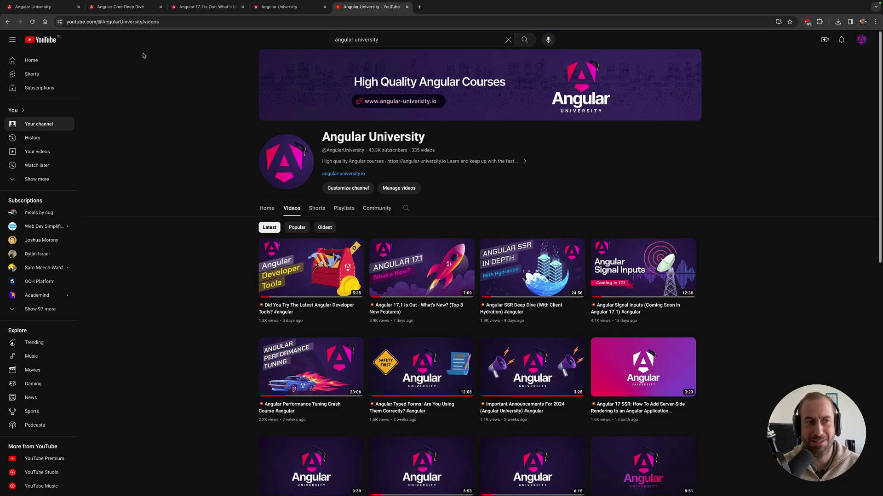
{"action": "left_click", "coordinate": [50, 12]}
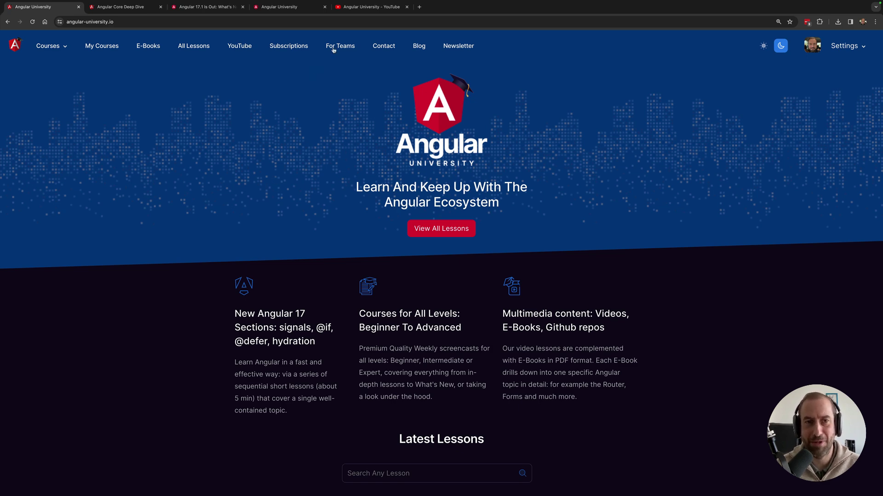
{"action": "left_click", "coordinate": [369, 7]}
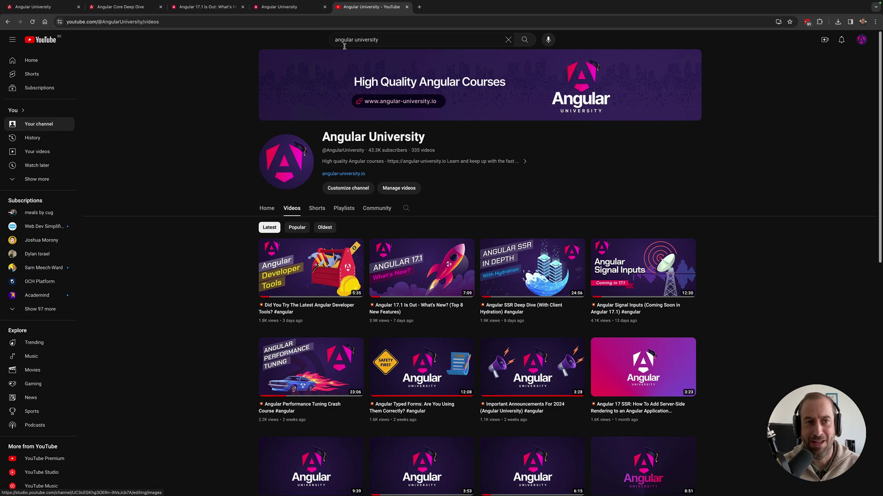
Glance at the Angular University blog home, then return to the YouTube Videos tab
{"action": "left_click", "coordinate": [289, 8]}
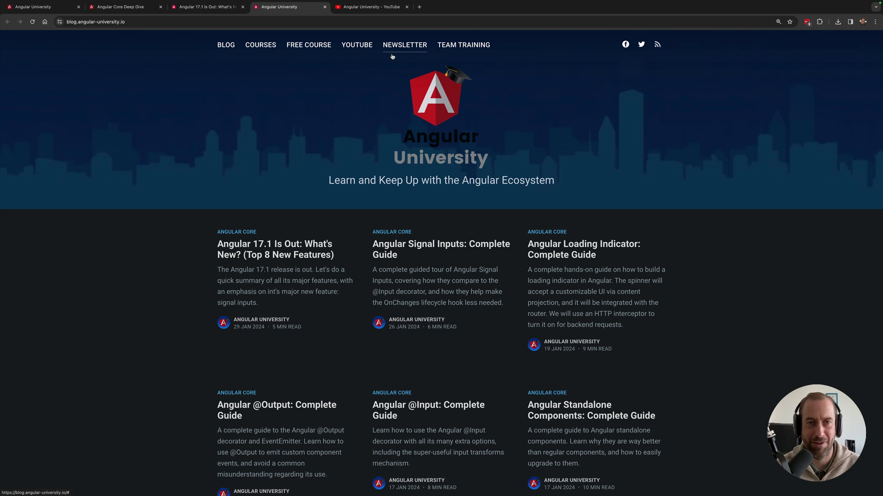
{"action": "left_click", "coordinate": [372, 8]}
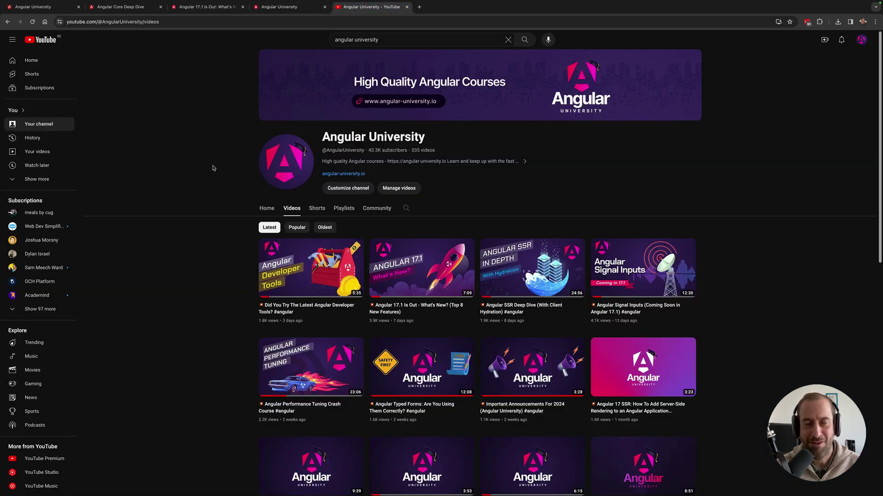